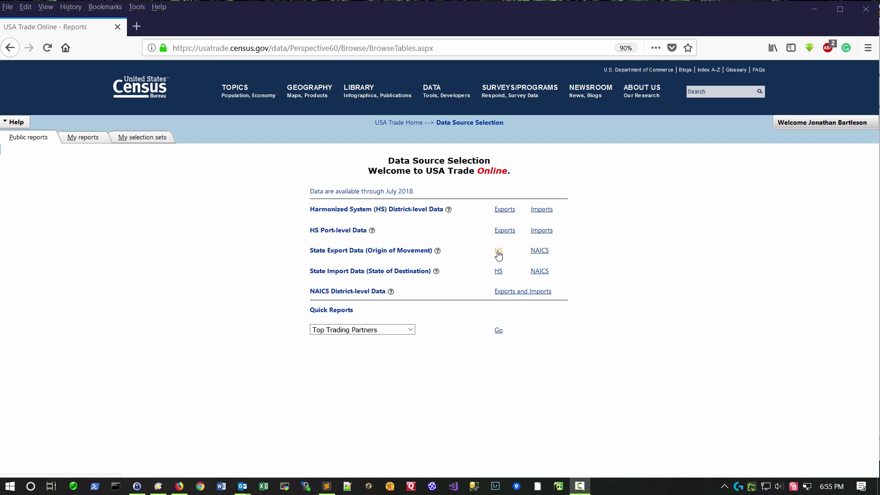
# - Start a State Export Data (Origin of Movement) HS report with the Total Value ($US) measure and Georgia as the state
pyautogui.click(499, 254)
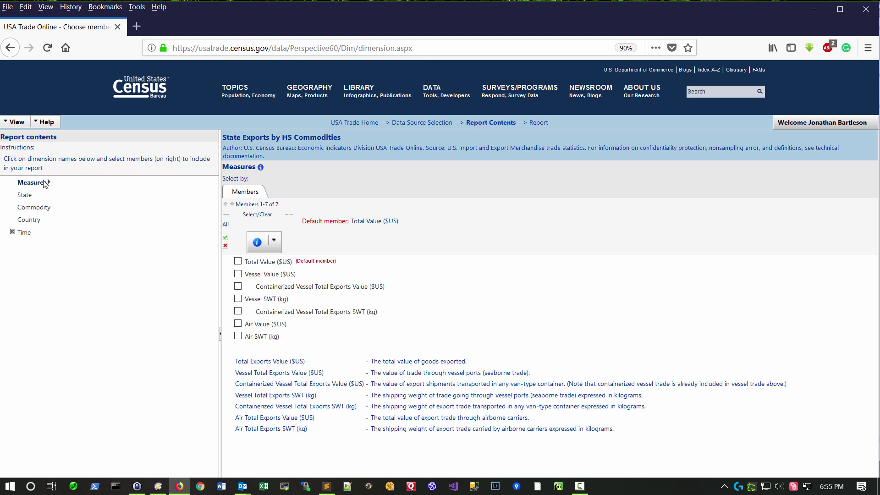
pyautogui.click(238, 261)
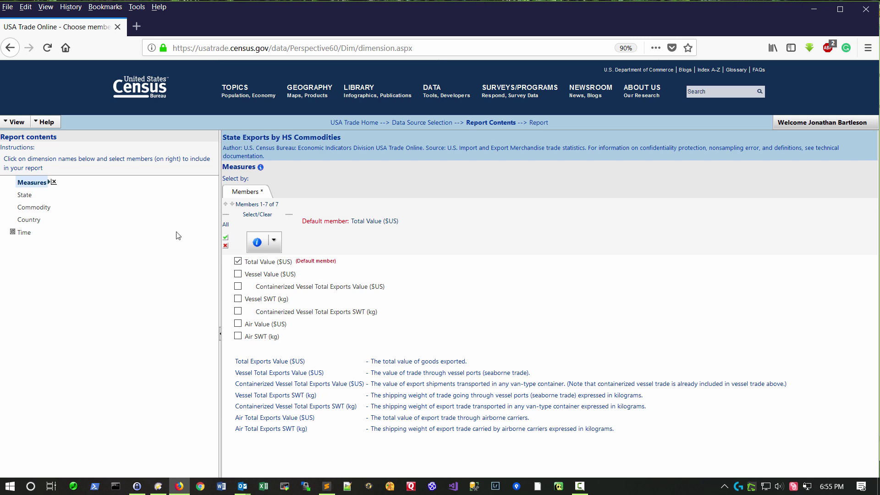
pyautogui.click(21, 196)
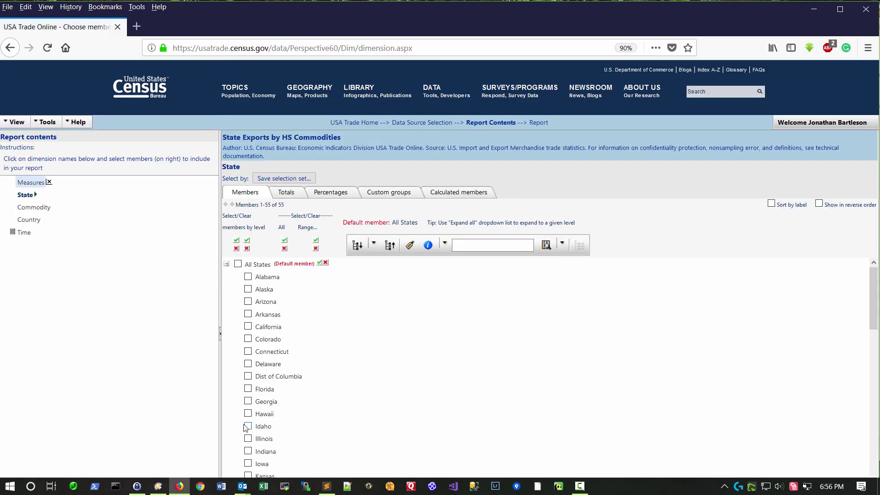
pyautogui.click(248, 402)
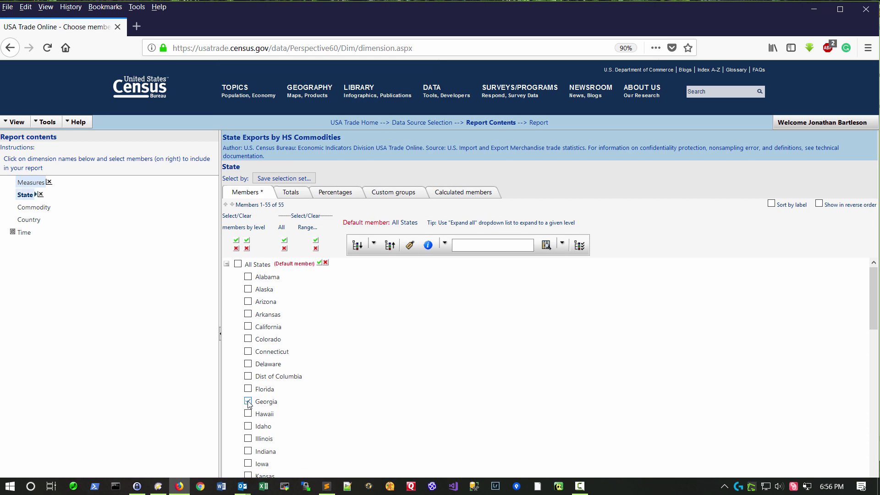
# - Select all commodities at the most detailed six-digit HS level for the report
pyautogui.click(40, 210)
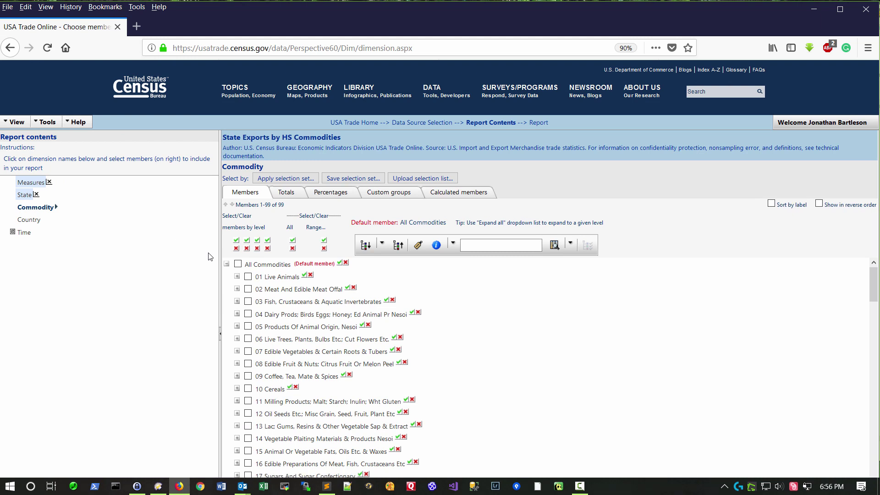
pyautogui.click(236, 277)
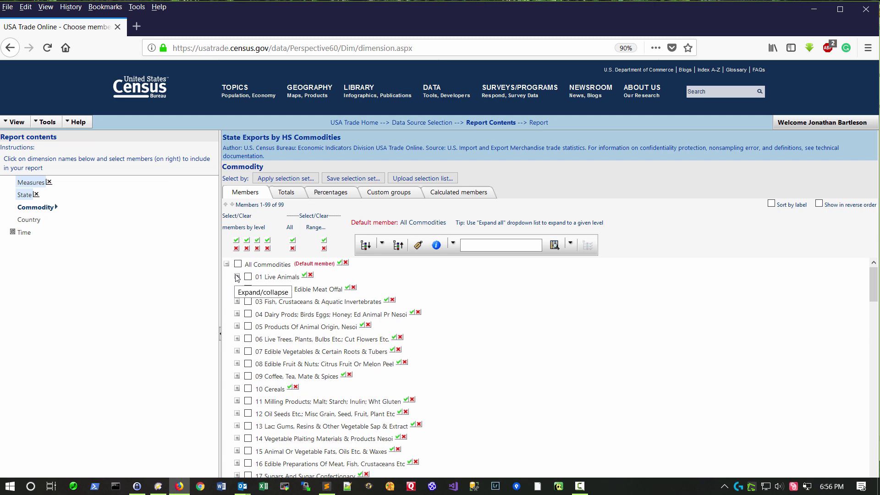
pyautogui.click(248, 289)
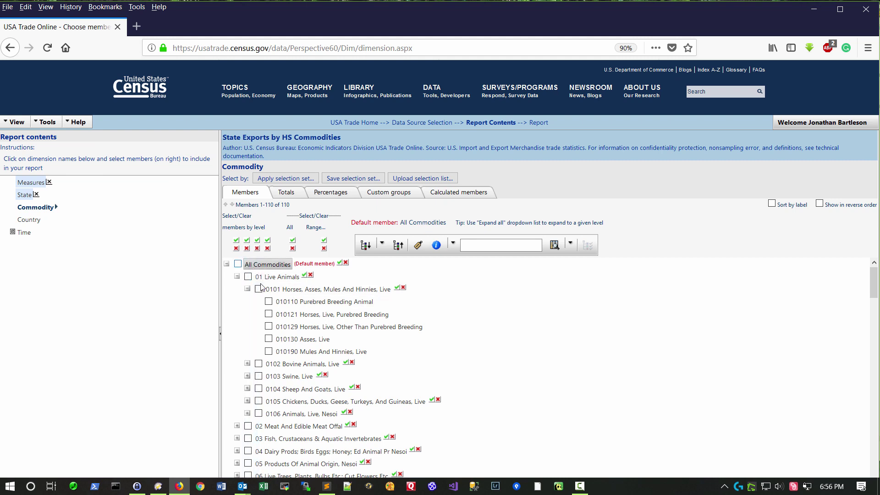
pyautogui.click(267, 243)
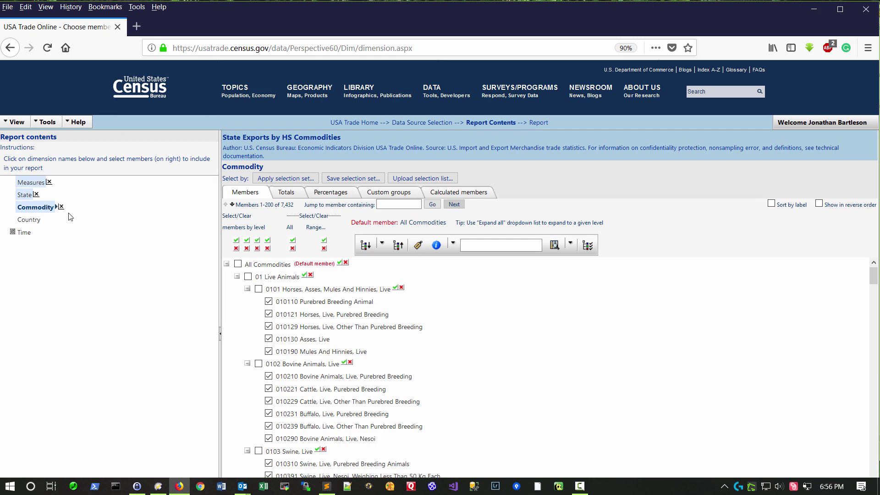
# - In the Country dimension, select the range of individual countries under World Total from Afghanistan through St Pierre and Miquelon
pyautogui.click(31, 221)
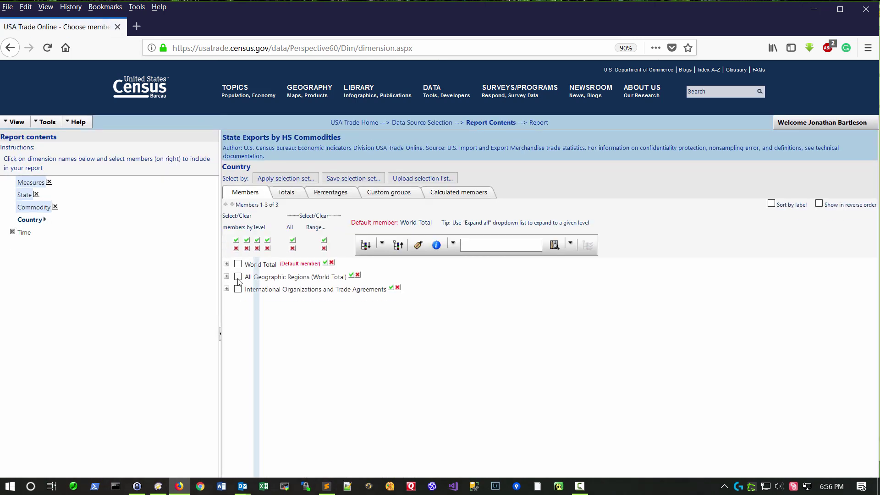
pyautogui.click(227, 276)
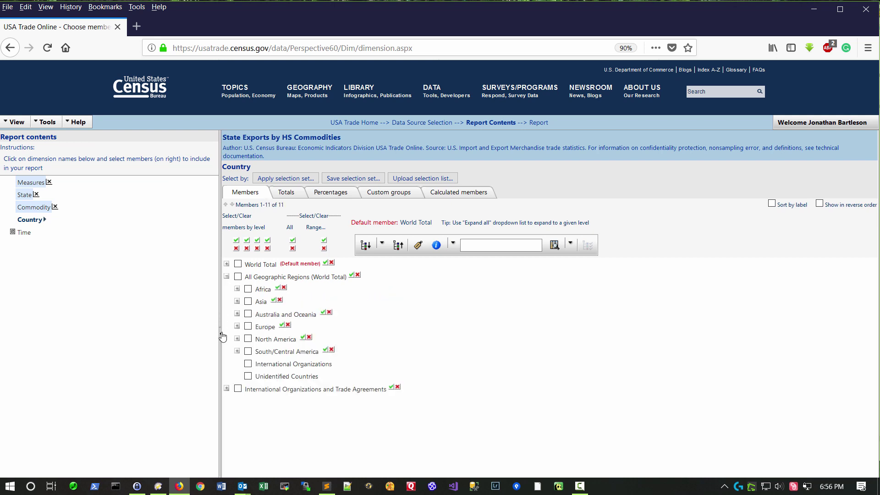
pyautogui.click(226, 389)
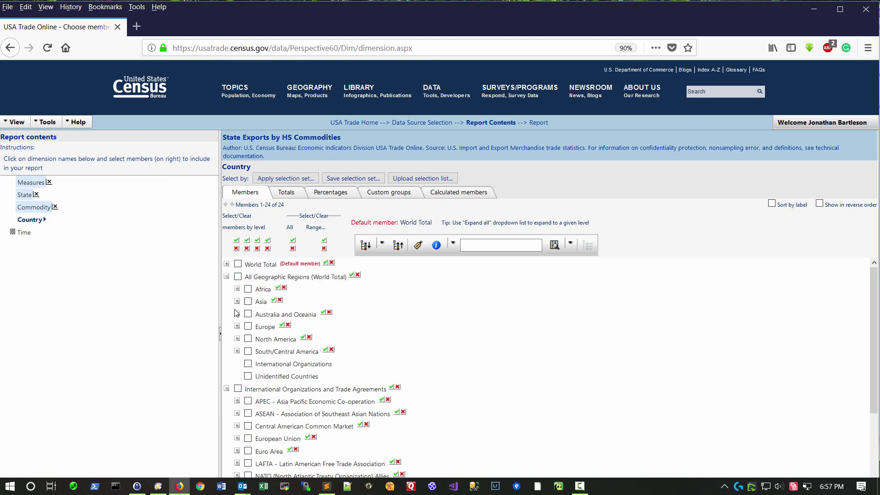
pyautogui.click(227, 265)
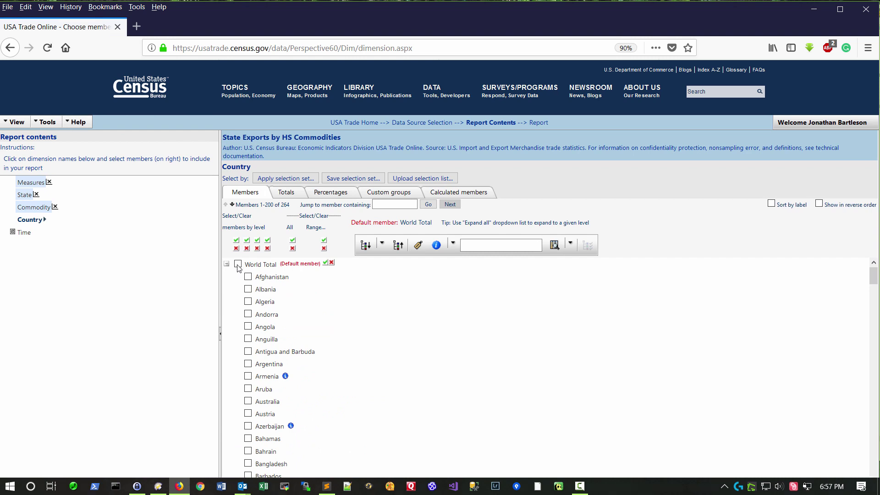
pyautogui.click(324, 242)
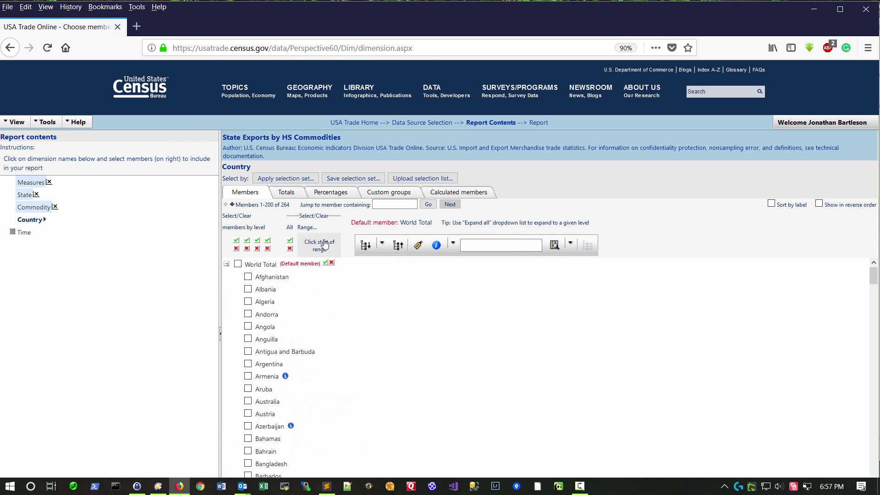
pyautogui.click(248, 278)
pyautogui.moveTo(876, 280); pyautogui.dragTo(869, 472)
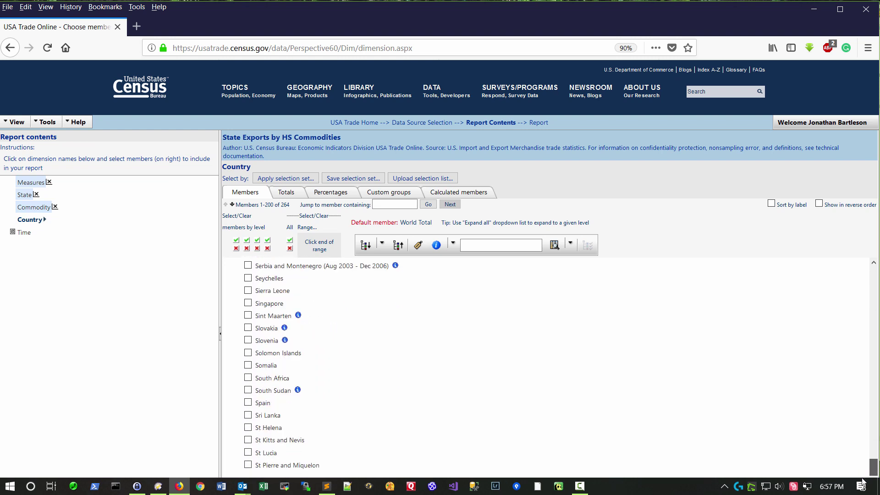
pyautogui.click(248, 465)
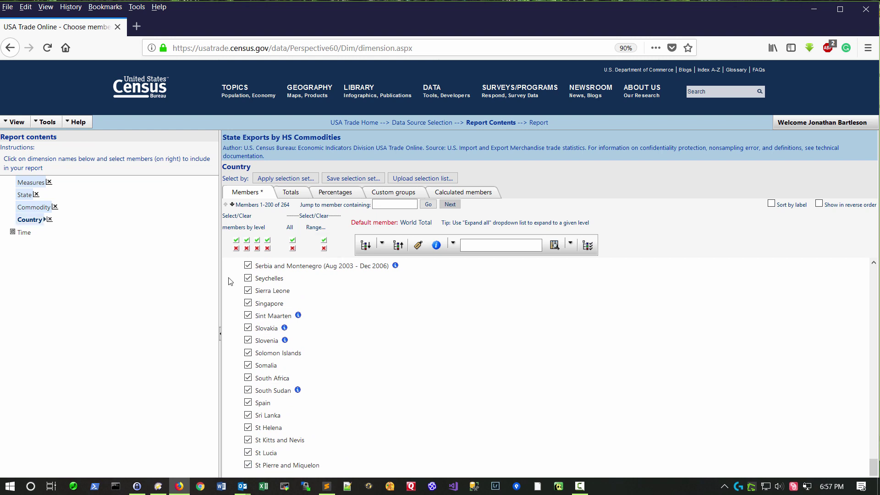
# - On the second page of country members, select the range from St Vincent and the Grenadines through Unidentified Countries under World Total
pyautogui.click(233, 206)
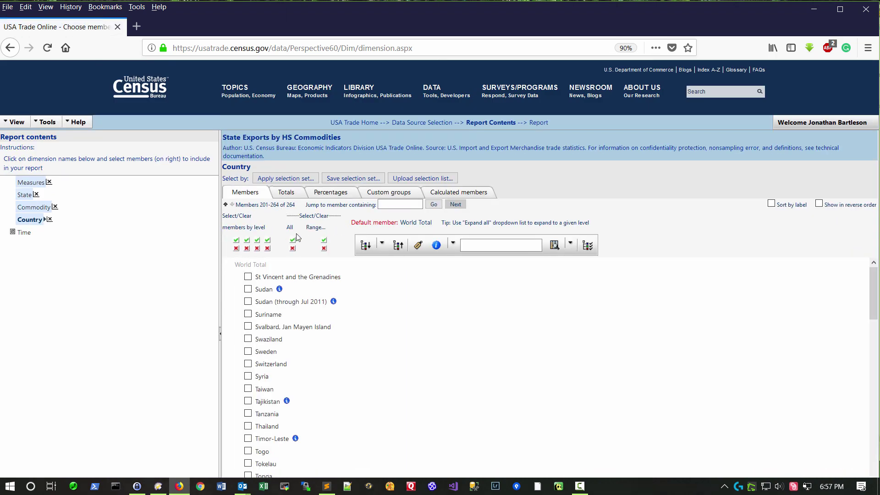
pyautogui.click(324, 241)
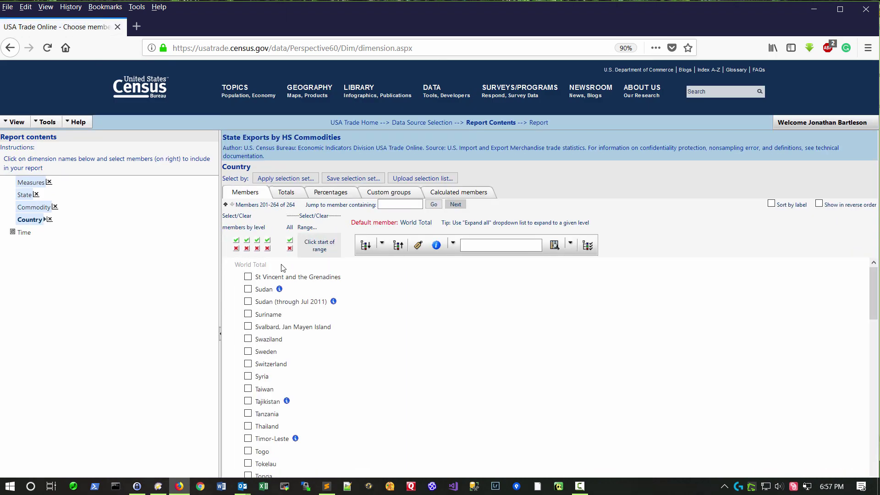
pyautogui.click(248, 277)
pyautogui.scroll(-10, 393, 312)
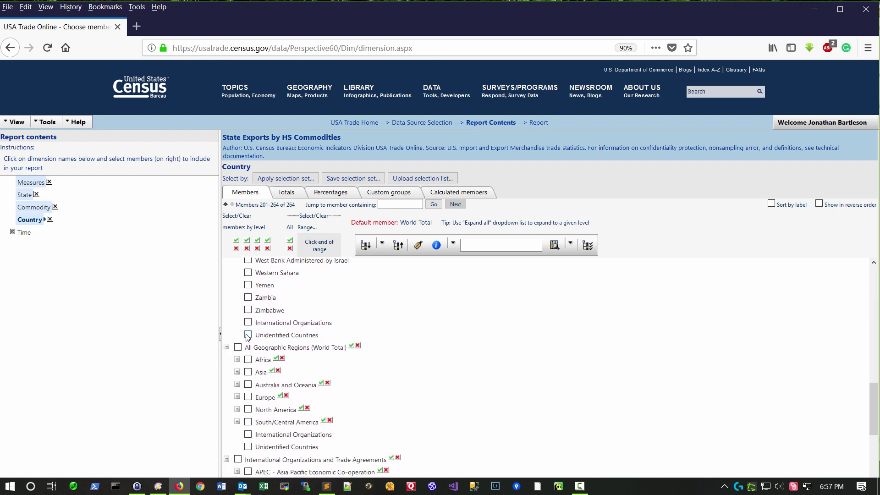
pyautogui.click(248, 335)
pyautogui.scroll(7, 347, 319)
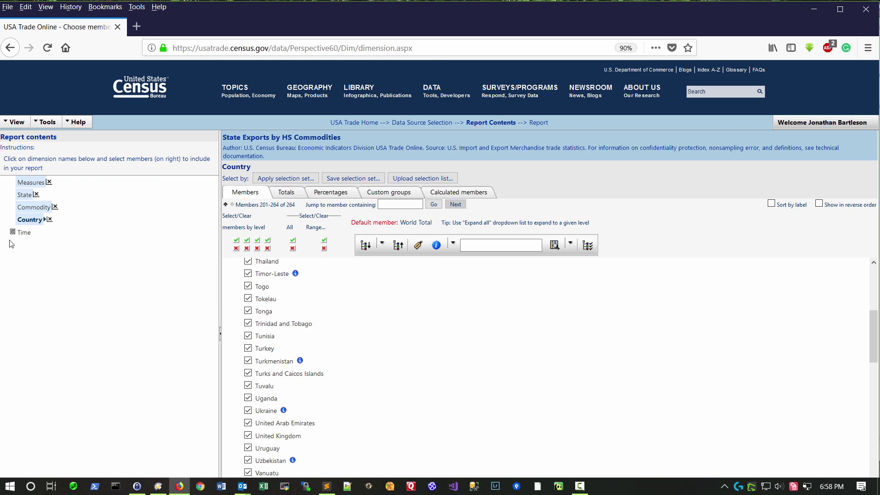
# - Select July 2018 as the report's time period and display the report
pyautogui.click(24, 233)
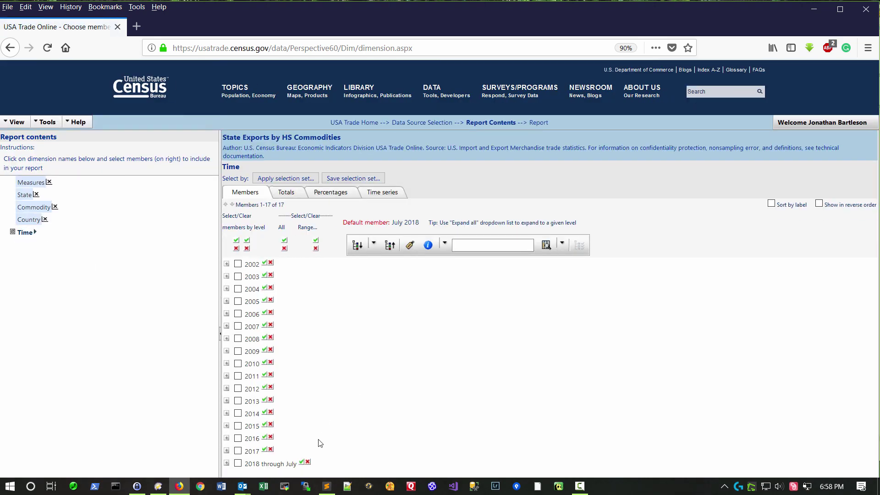
pyautogui.click(226, 463)
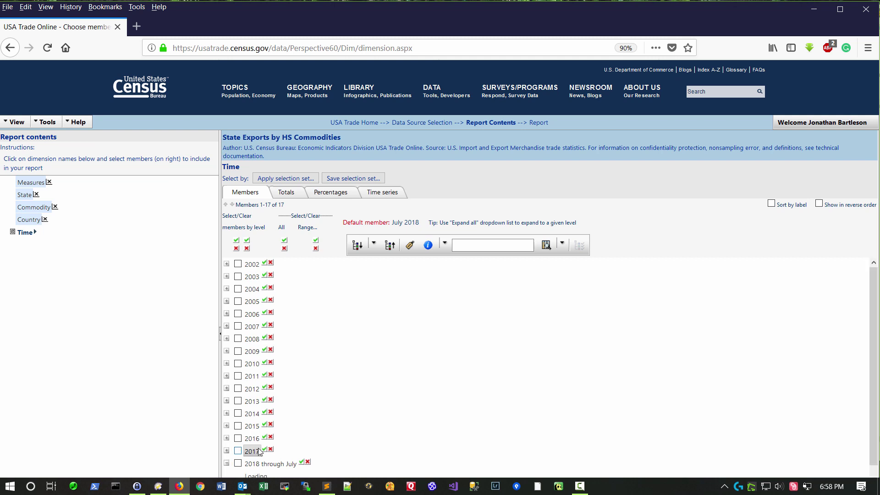
pyautogui.scroll(-3, 283, 427)
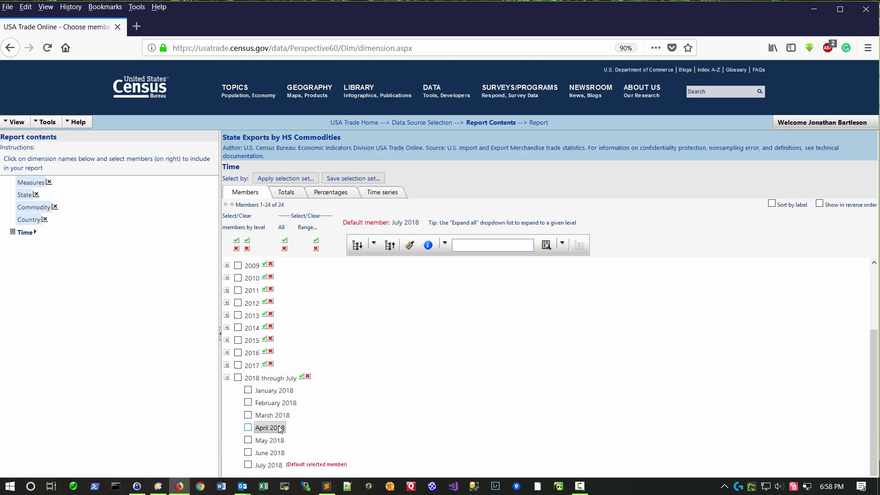
pyautogui.click(248, 465)
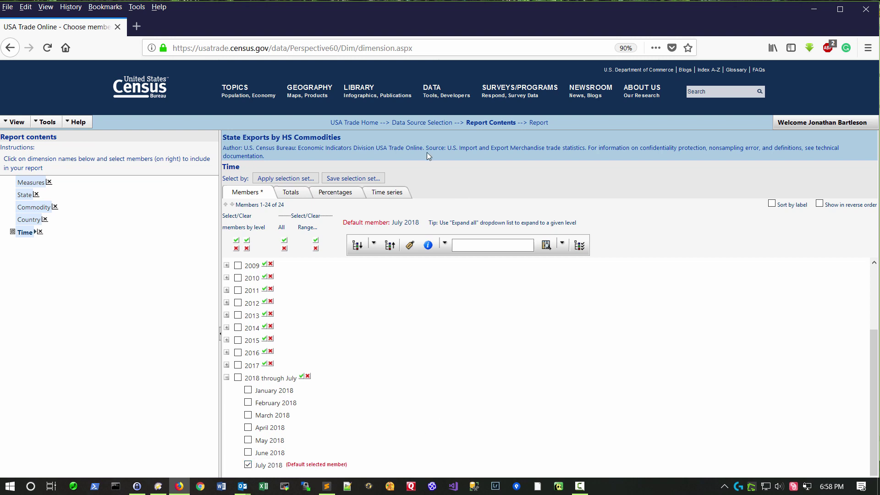
pyautogui.click(543, 124)
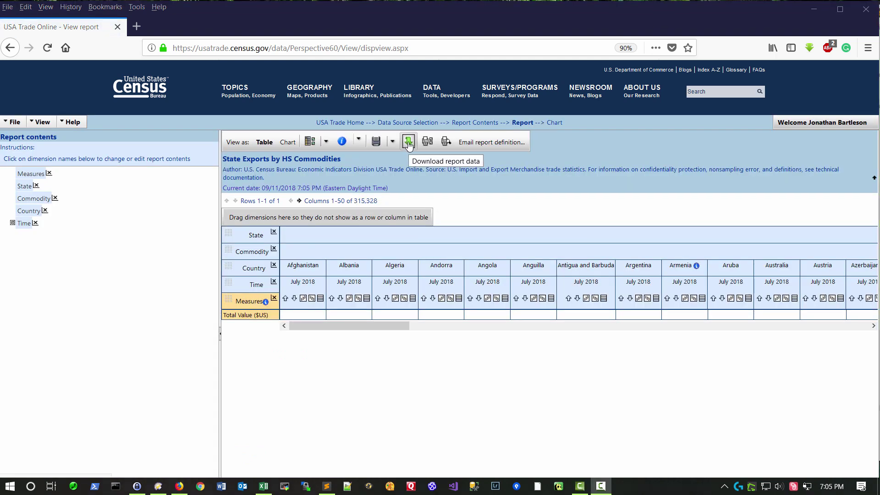
# - Download the report data in comma-delimited ASCII format (*.csv) as a sparse list and open the file in Excel
pyautogui.click(409, 143)
pyautogui.click(408, 142)
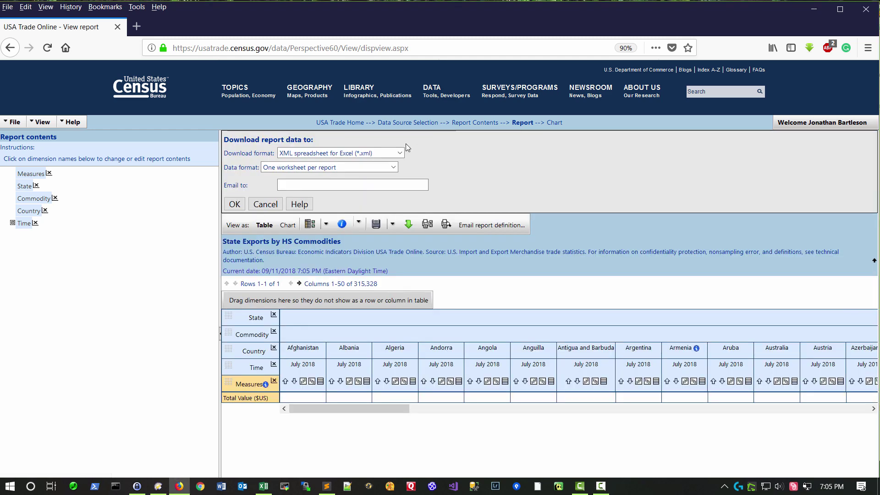
pyautogui.click(362, 153)
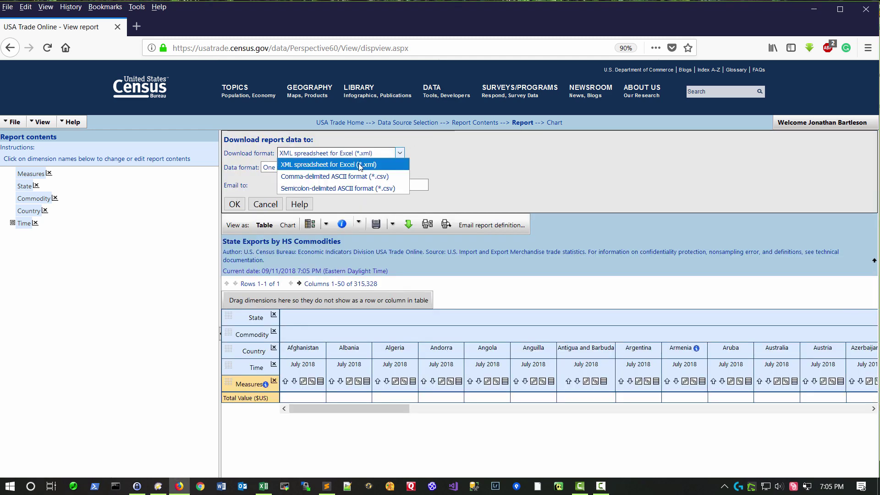
pyautogui.click(403, 178)
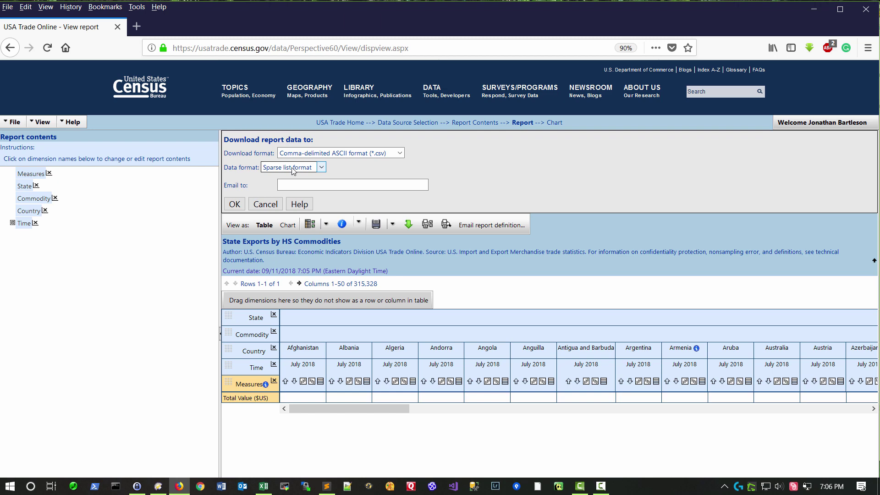
pyautogui.click(234, 204)
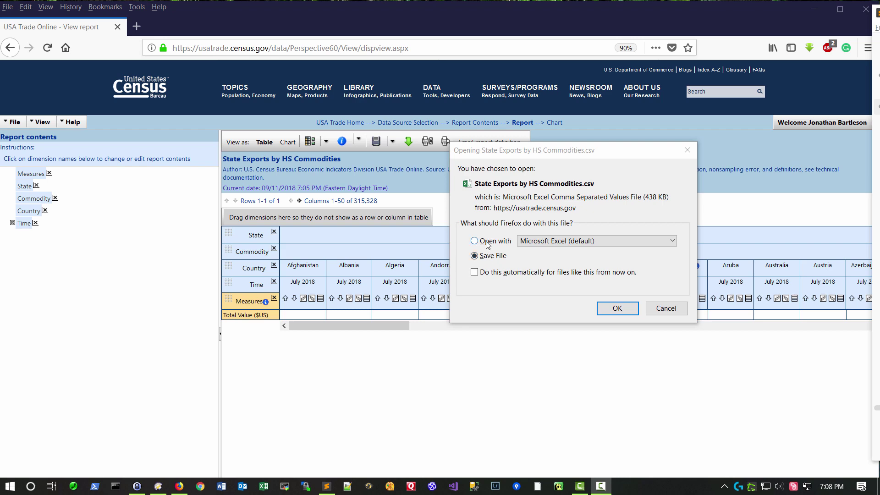
pyautogui.click(609, 313)
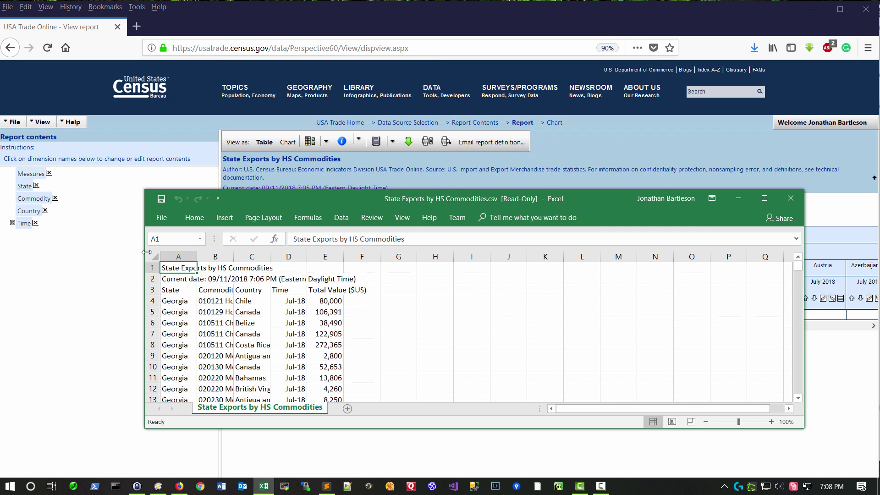
# - Autofit the width of all columns in the State Exports by HS Commodities worksheet and maximize its window
pyautogui.click(153, 254)
pyautogui.doubleClick(197, 257)
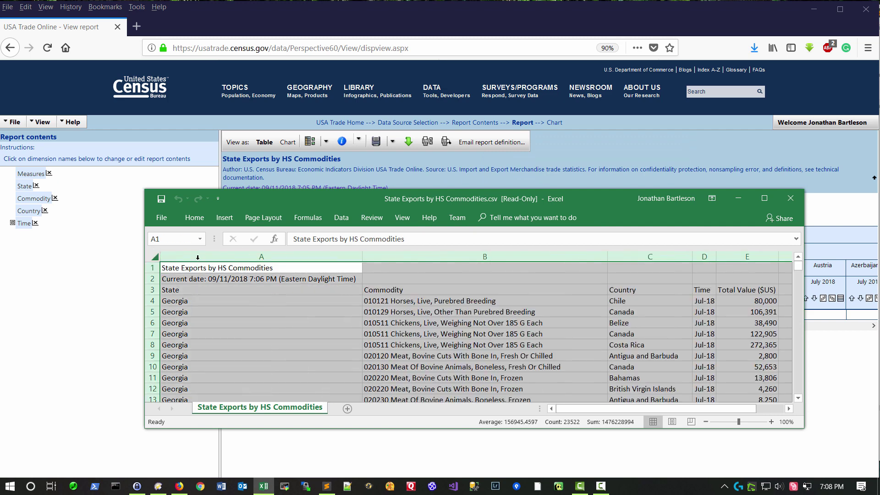
pyautogui.doubleClick(374, 196)
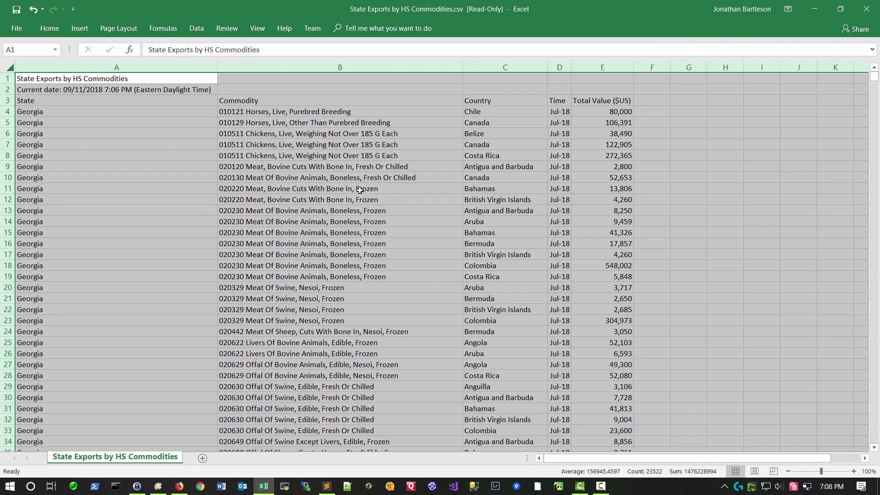
# - Examine the State, Commodity, Country and Time entries in the first data rows of the downloaded worksheet
pyautogui.click(269, 168)
pyautogui.click(158, 136)
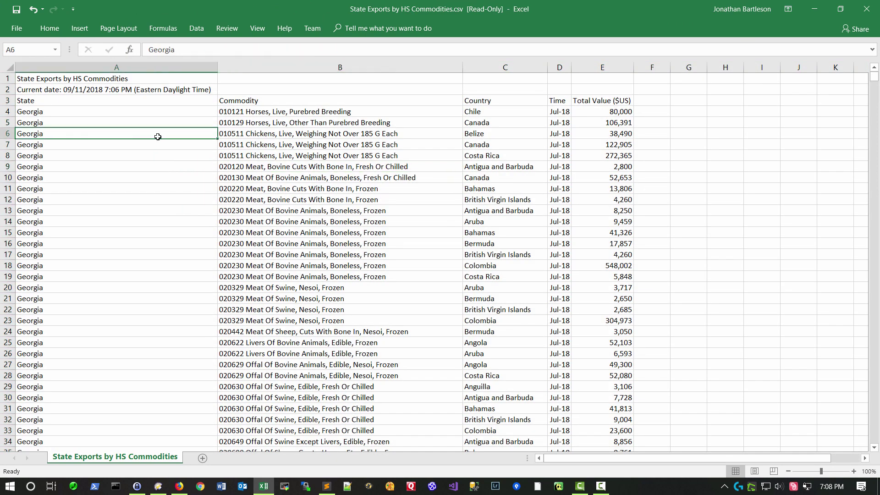
pyautogui.click(258, 126)
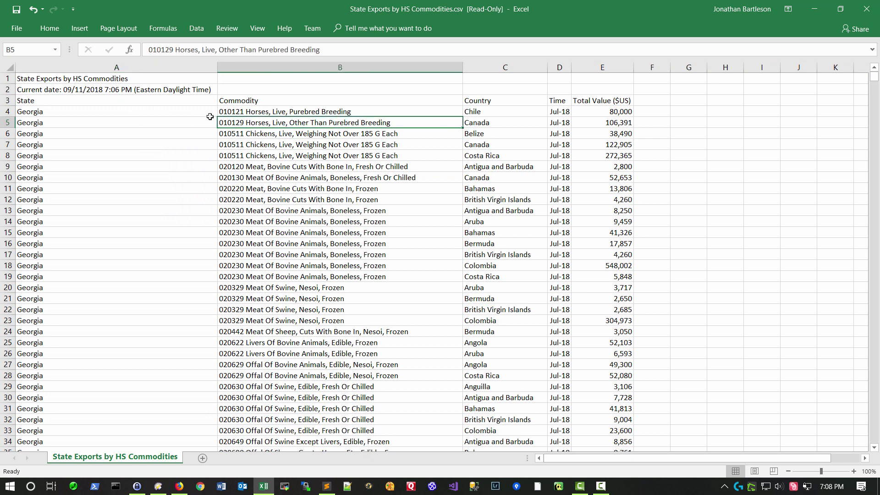
pyautogui.click(479, 120)
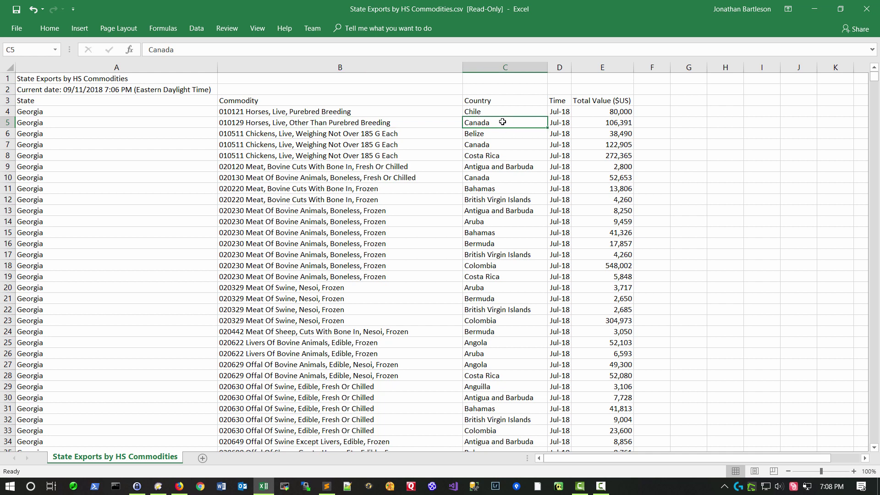
pyautogui.click(560, 123)
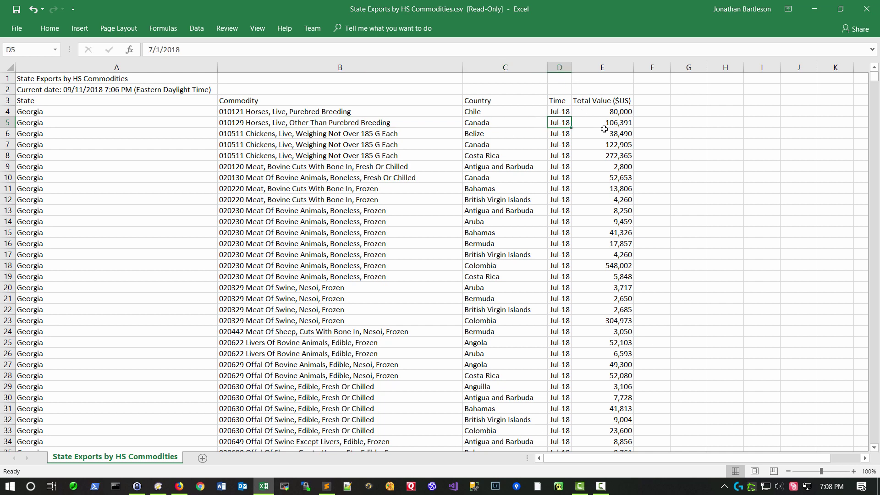